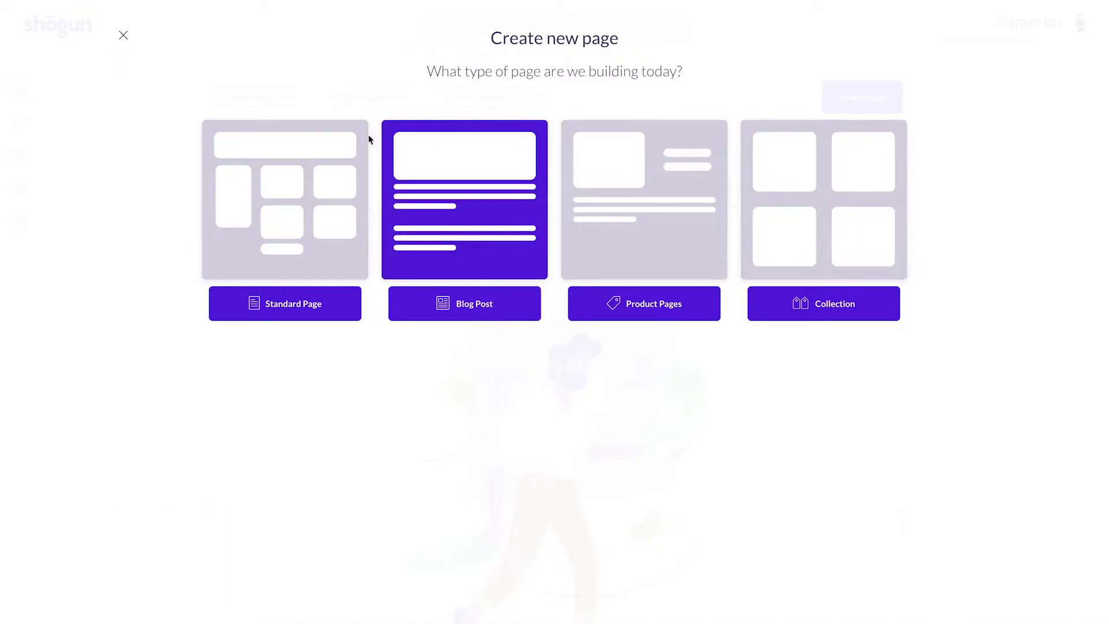
- Start creating a new page from the Pages dashboard to get the page-type chooser
{"action": "left_click", "coordinate": [305, 206]}
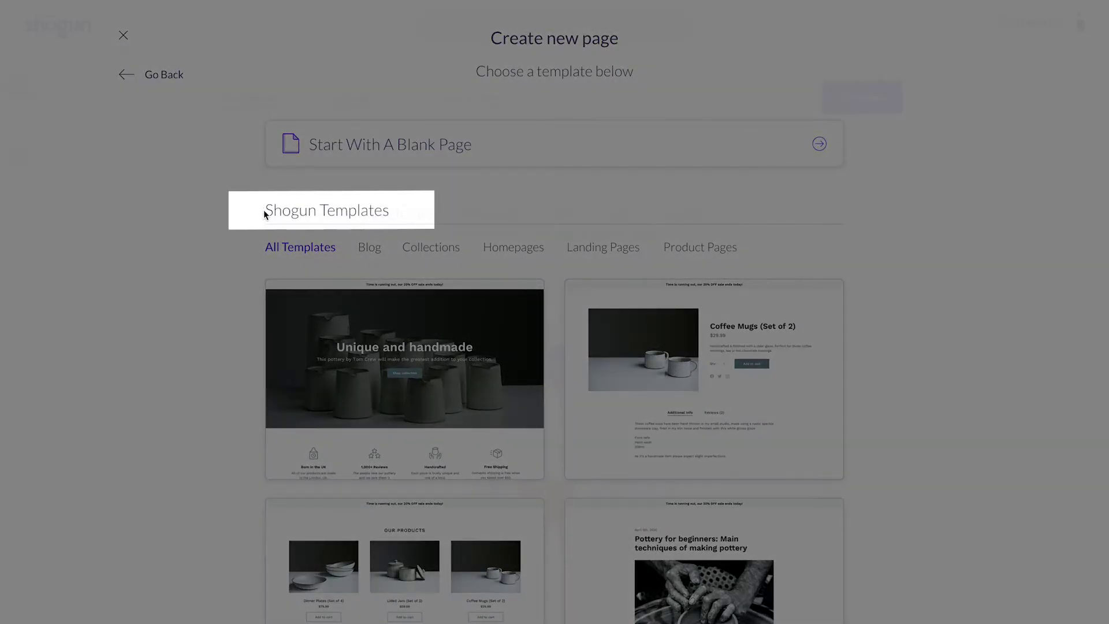
- Choose Standard Page and browse the Shogun Templates grid down to the About us template
{"action": "mouse_move", "coordinate": [272, 304]}
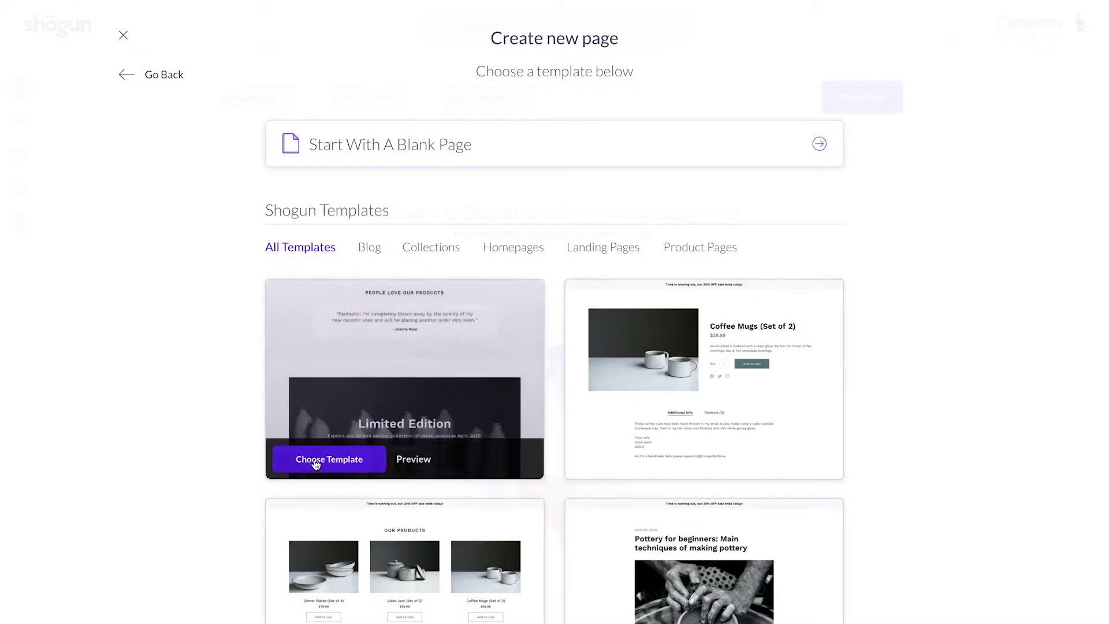
{"action": "mouse_move", "coordinate": [341, 532]}
{"action": "scroll", "coordinate": [341, 532], "scroll_direction": "down", "scroll_amount": 5}
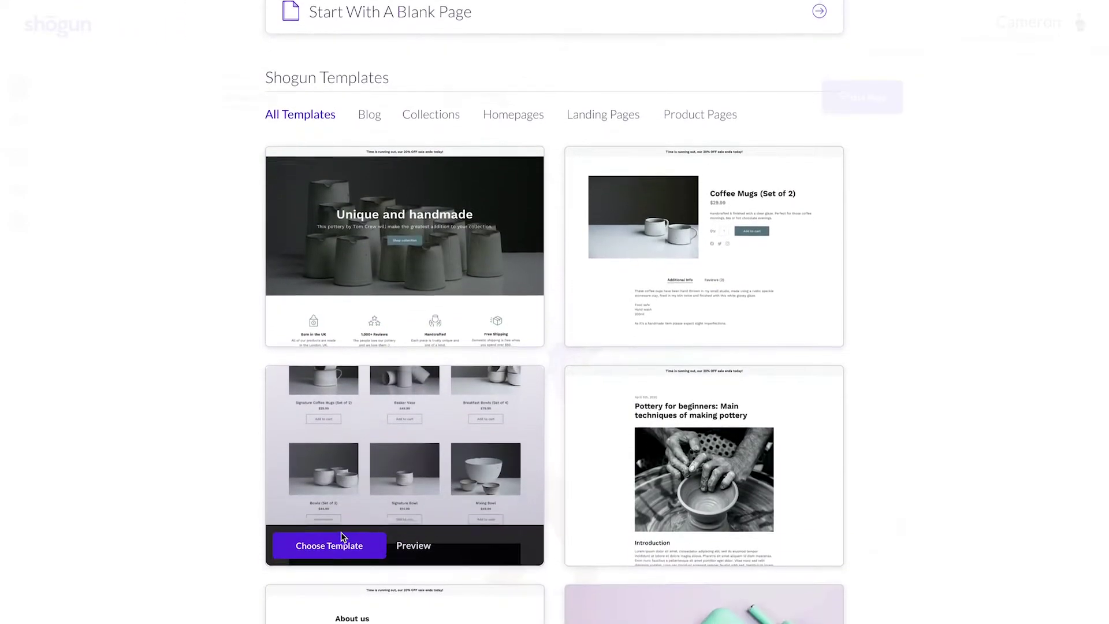
{"action": "scroll", "coordinate": [341, 532], "scroll_direction": "down", "scroll_amount": 5}
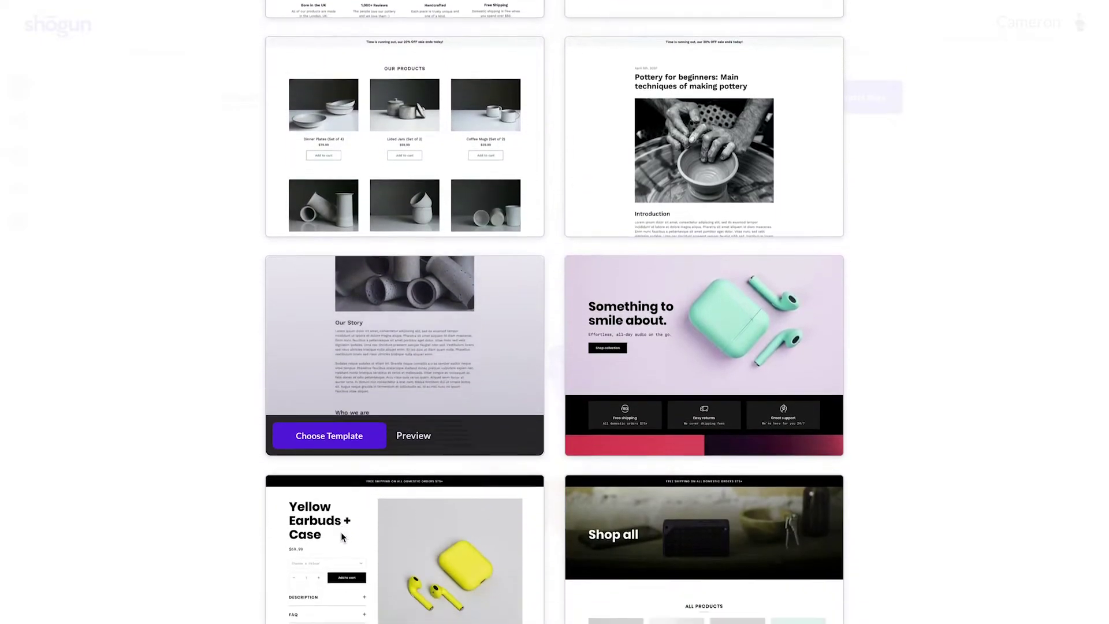
{"action": "scroll", "coordinate": [341, 532], "scroll_direction": "down", "scroll_amount": 2}
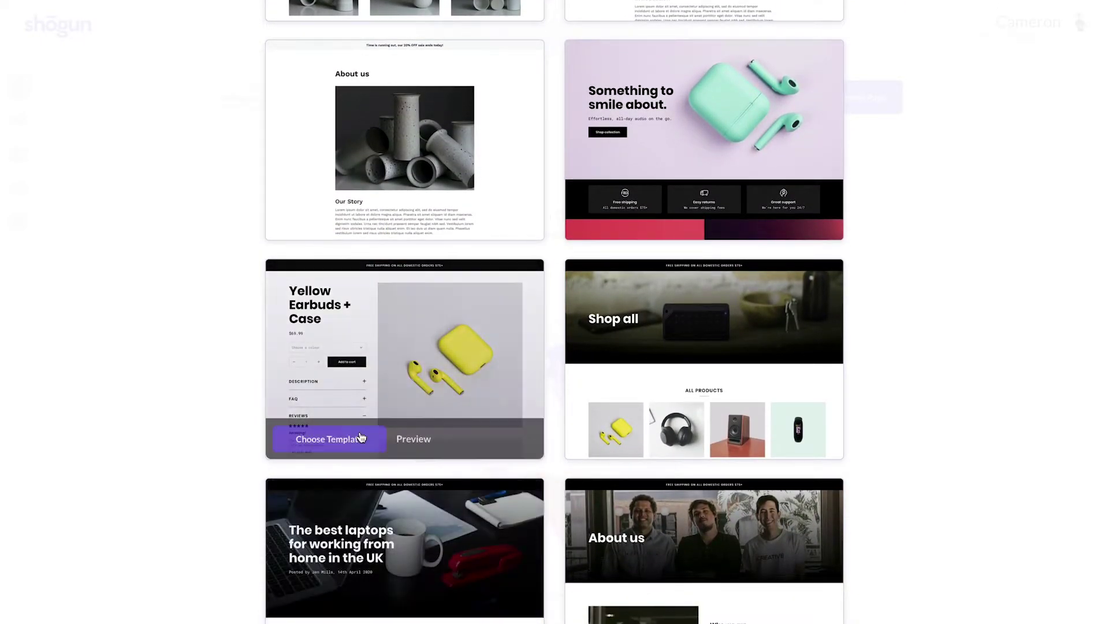
{"action": "scroll", "coordinate": [639, 489], "scroll_direction": "down", "scroll_amount": 3}
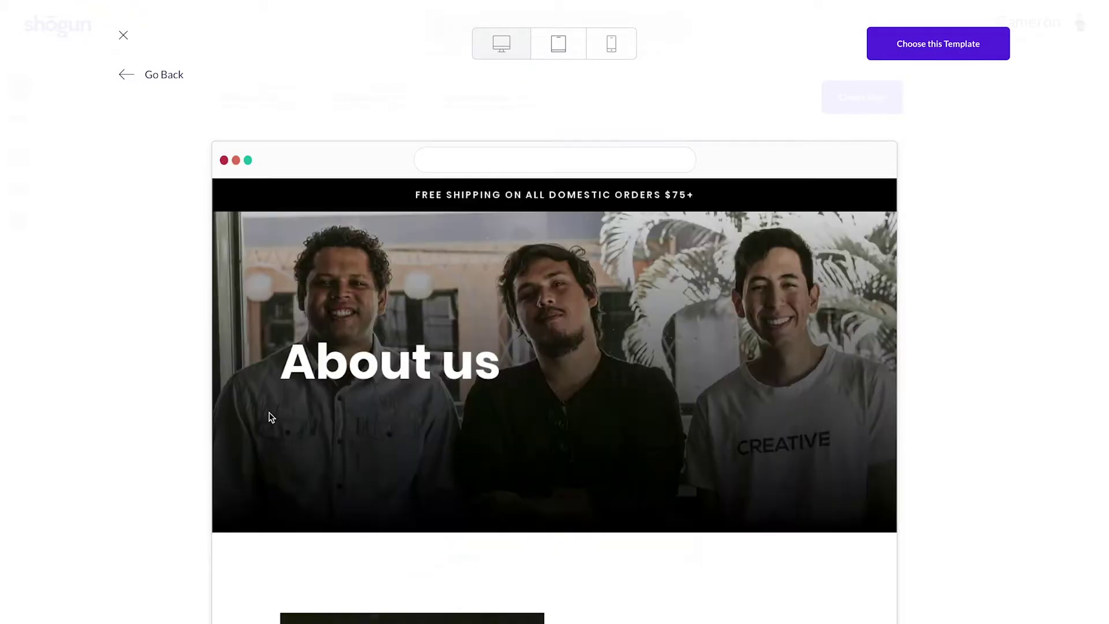
{"action": "scroll", "coordinate": [260, 390], "scroll_direction": "down", "scroll_amount": 1}
{"action": "scroll", "coordinate": [259, 393], "scroll_direction": "down", "scroll_amount": 3}
{"action": "scroll", "coordinate": [258, 388], "scroll_direction": "up", "scroll_amount": 4}
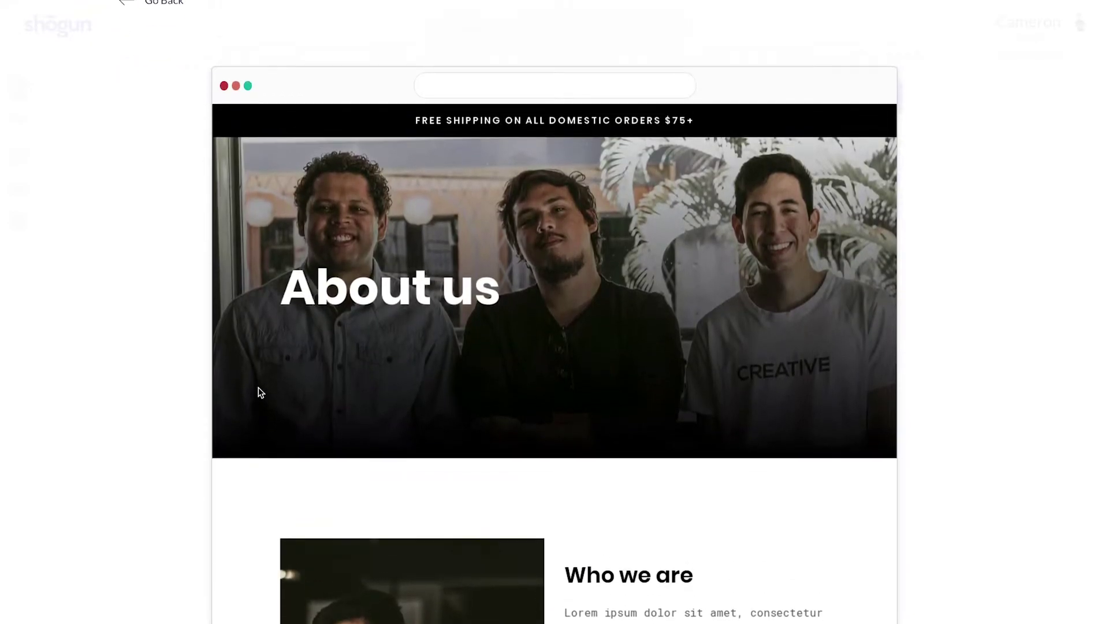
{"action": "left_click", "coordinate": [154, 80]}
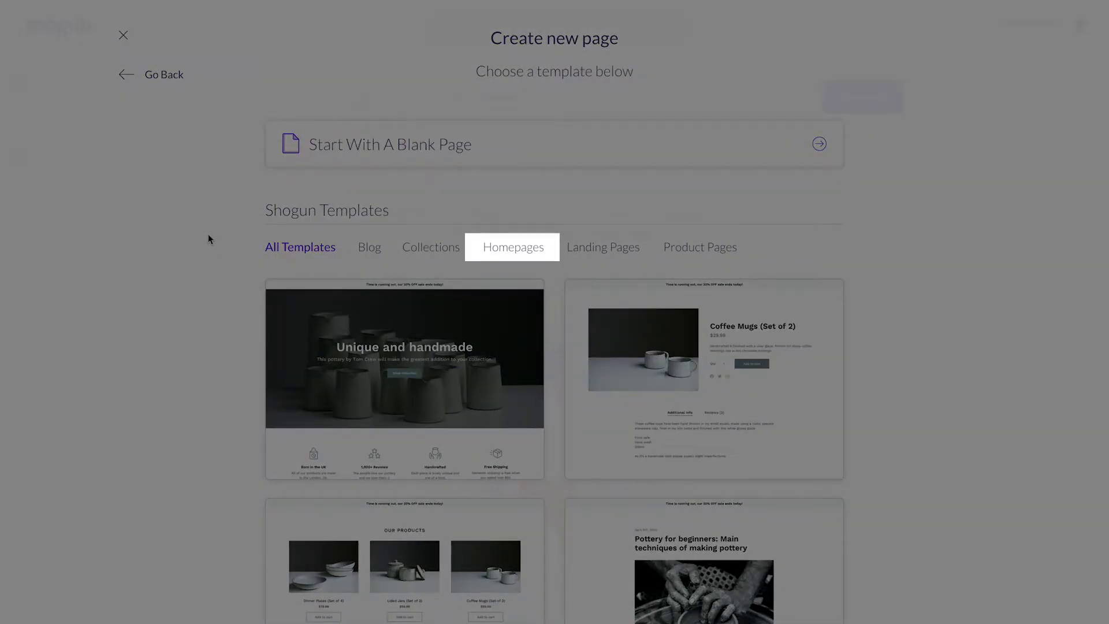
{"action": "left_click", "coordinate": [509, 253]}
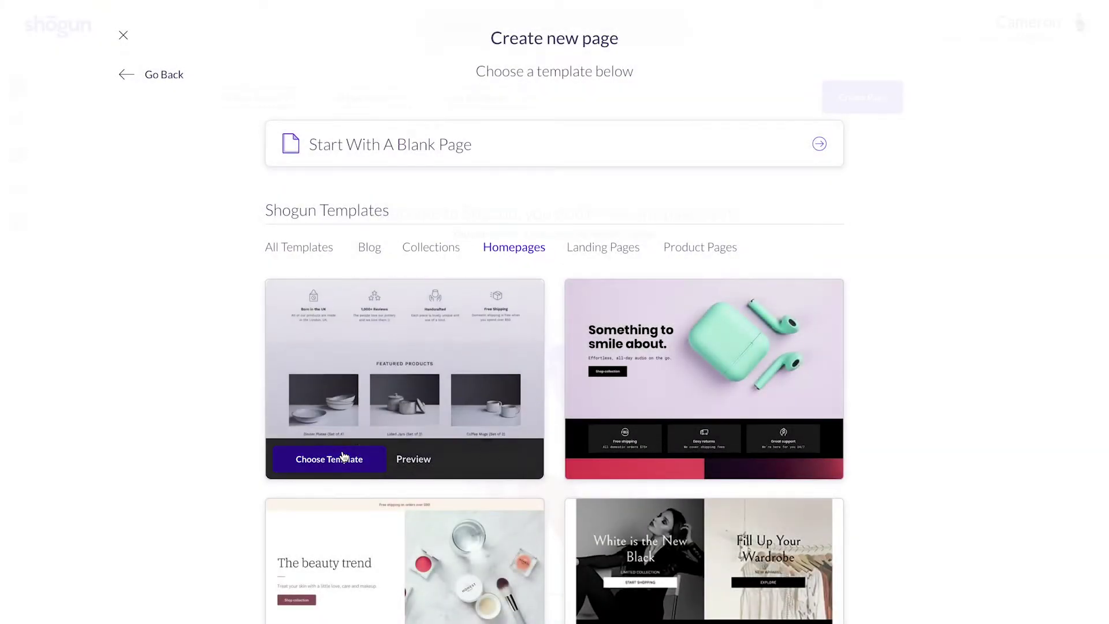
- Use the Unique and handmade homepage template and name the page 'Clay Made' (path pages/clay-made)
{"action": "left_click", "coordinate": [341, 390]}
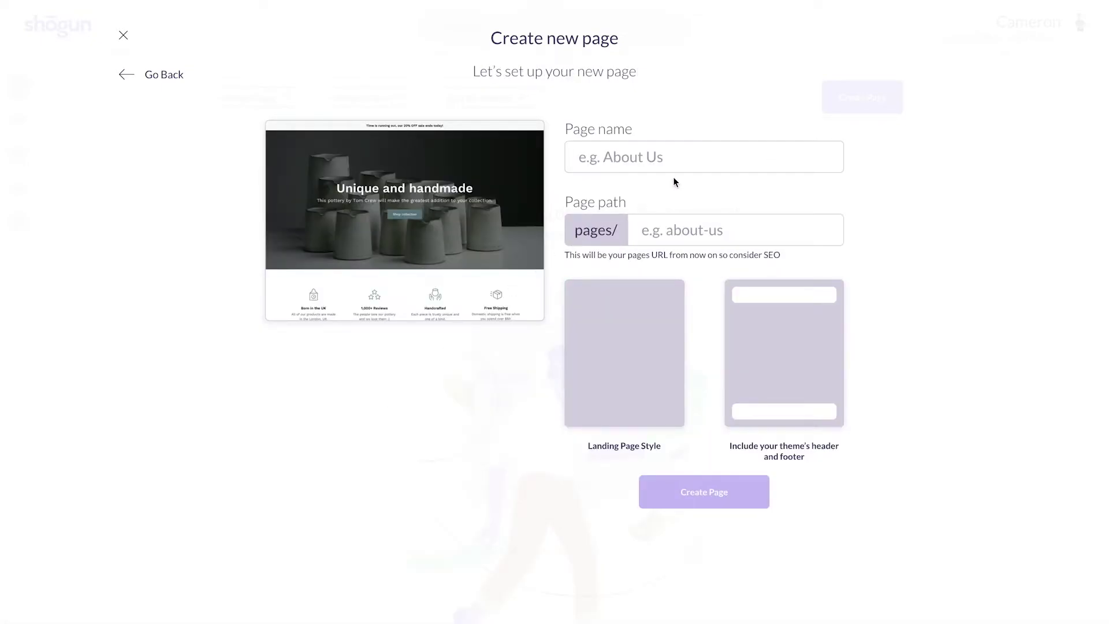
{"action": "left_click", "coordinate": [694, 164]}
{"action": "type", "text": "Name"}
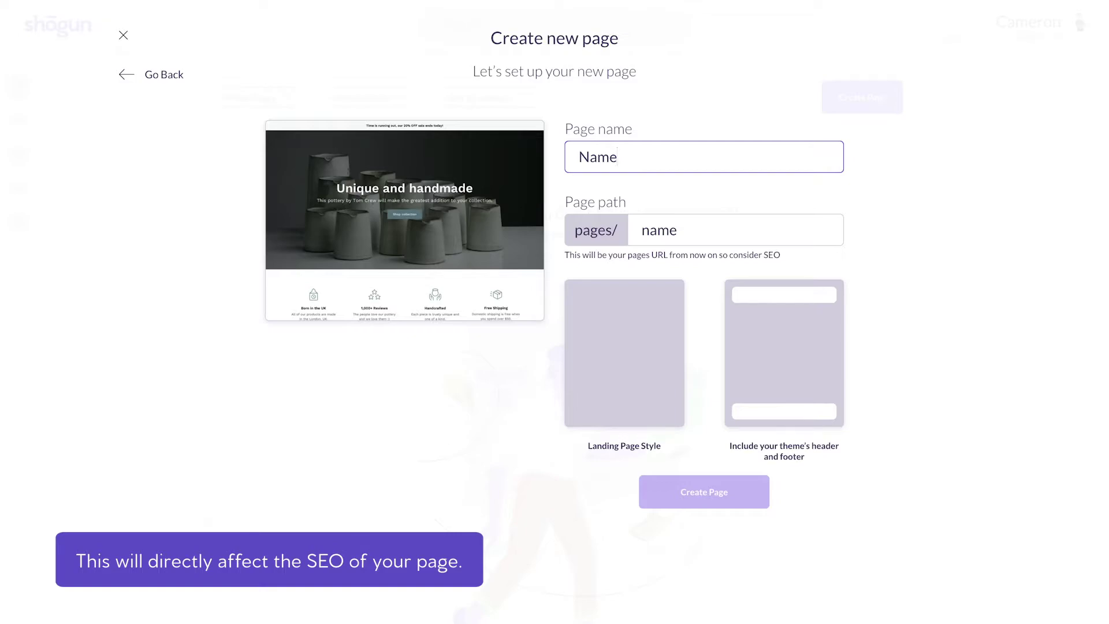
{"action": "key", "text": "BackSpace"}
{"action": "key", "text": "BackSpace"}
{"action": "key", "text": "BackSpace"}
{"action": "key", "text": "BackSpace"}
{"action": "type", "text": "Clay Made"}
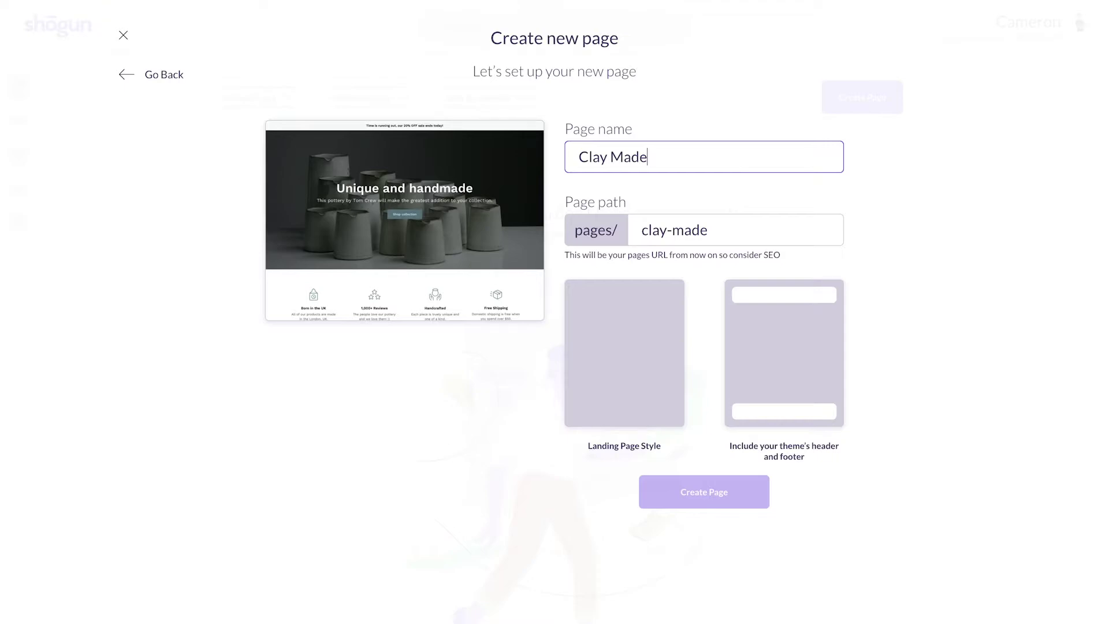
{"action": "left_click", "coordinate": [669, 300]}
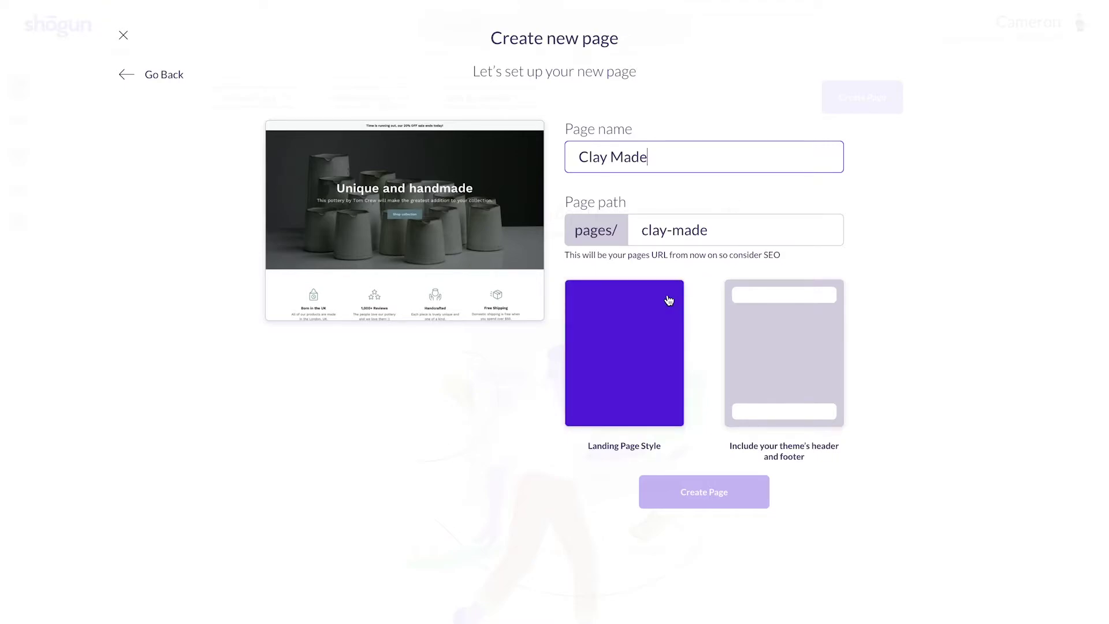
- Choose to include the theme's header and footer rather than Landing Page Style, then create the page
{"action": "left_click", "coordinate": [735, 323]}
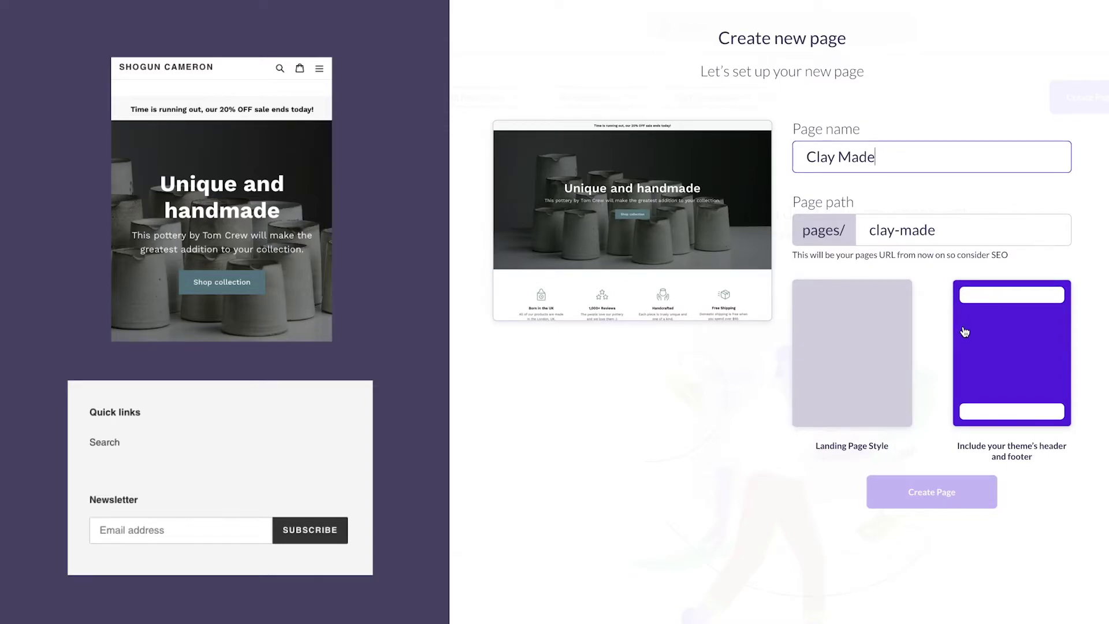
{"action": "left_click", "coordinate": [896, 362]}
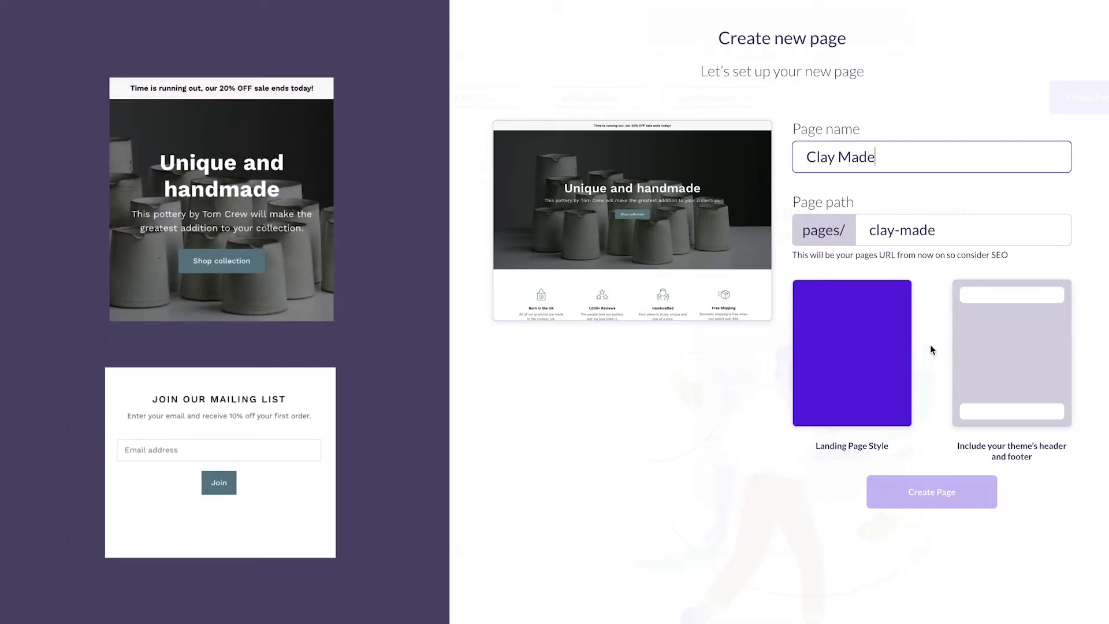
{"action": "left_click", "coordinate": [980, 351]}
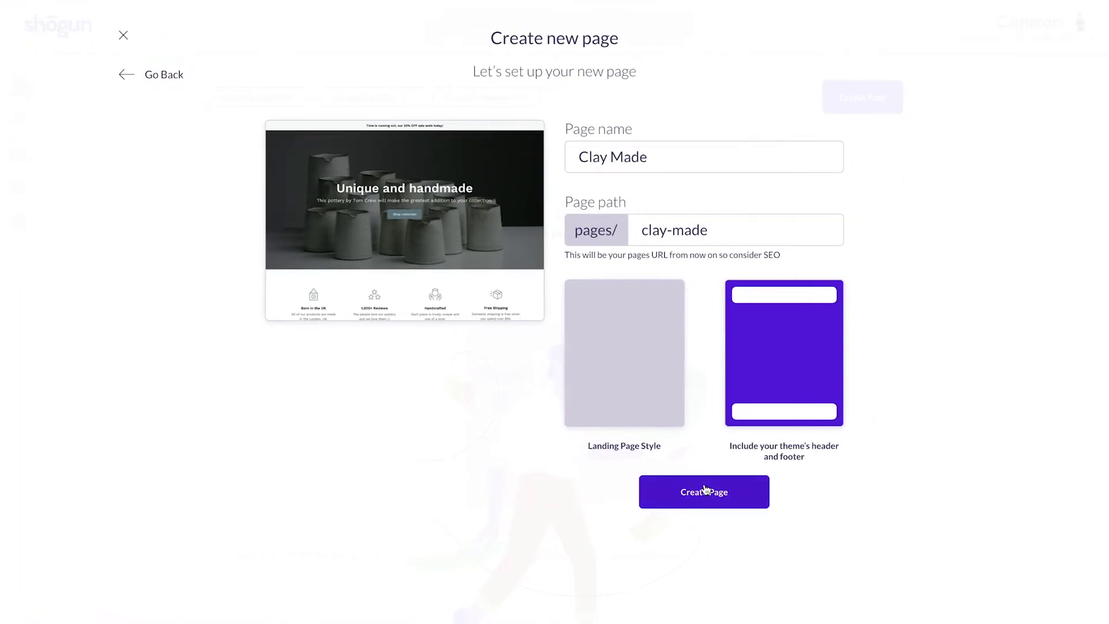
{"action": "left_click", "coordinate": [704, 492]}
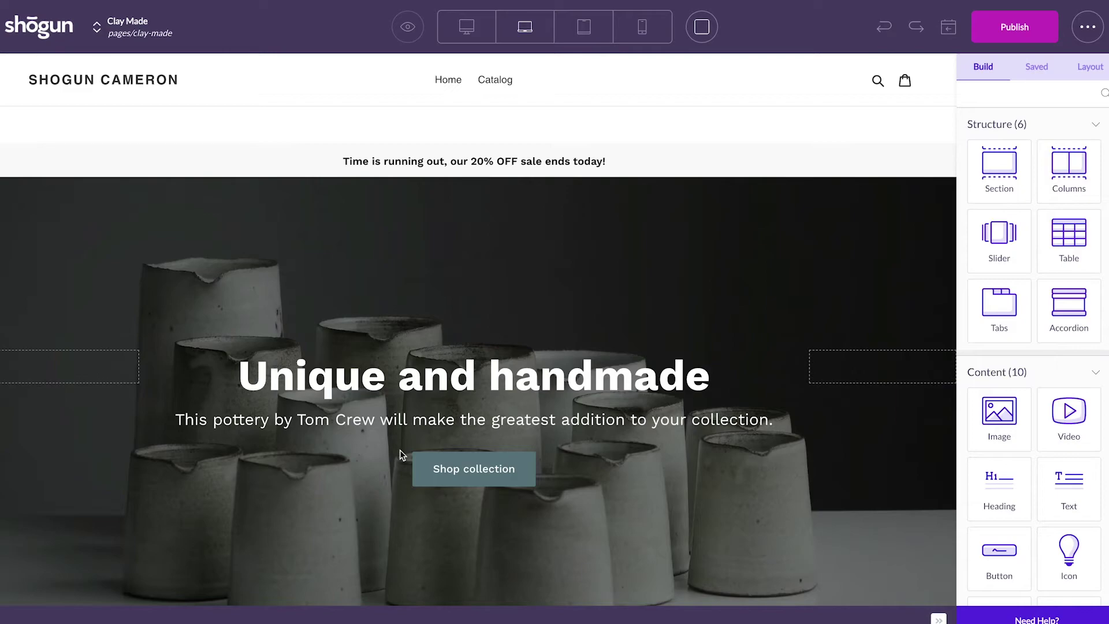
- Scroll the Clay Made canvas past the Shop tiles and testimonial to the CHECK OUT OUR GALLERY section
{"action": "scroll", "coordinate": [154, 493], "scroll_direction": "down", "scroll_amount": 2}
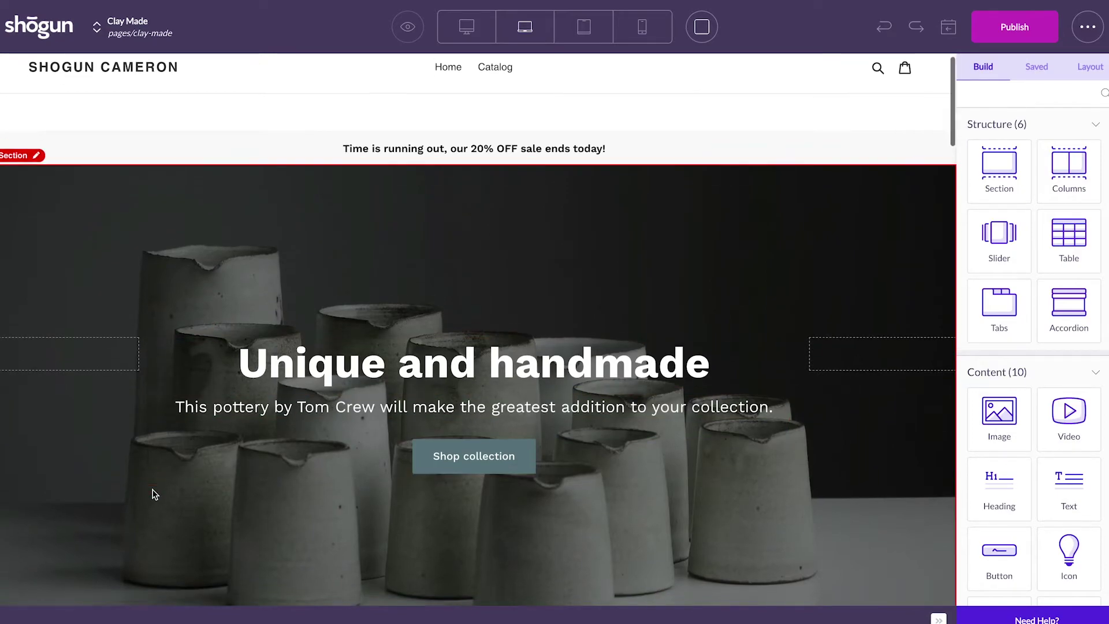
{"action": "scroll", "coordinate": [154, 493], "scroll_direction": "down", "scroll_amount": 5}
{"action": "scroll", "coordinate": [154, 493], "scroll_direction": "down", "scroll_amount": 12}
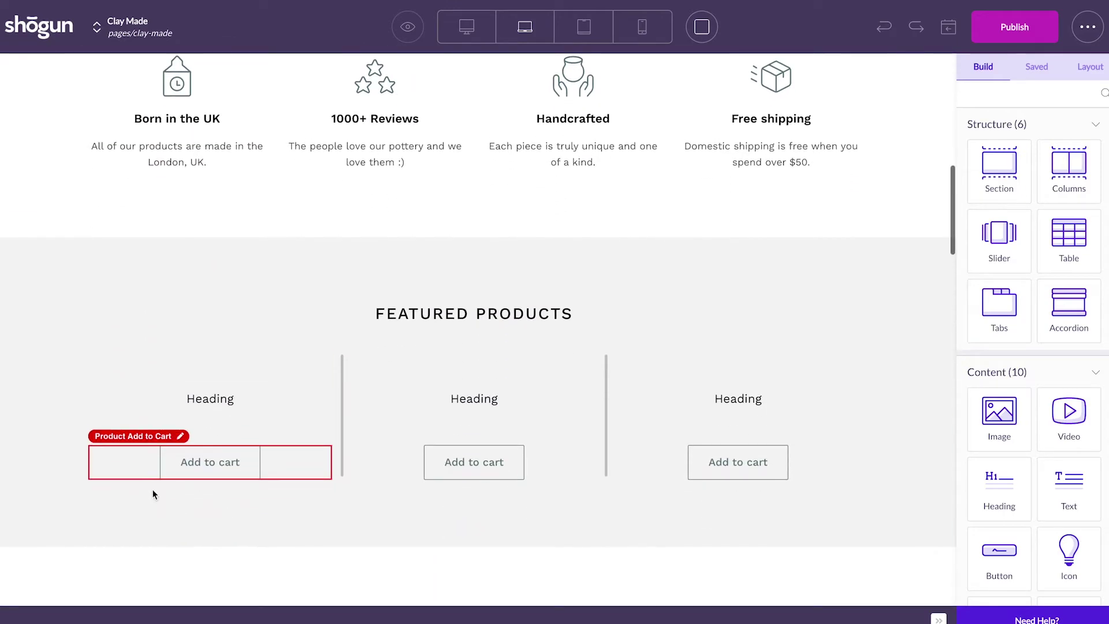
{"action": "scroll", "coordinate": [154, 493], "scroll_direction": "down", "scroll_amount": 13}
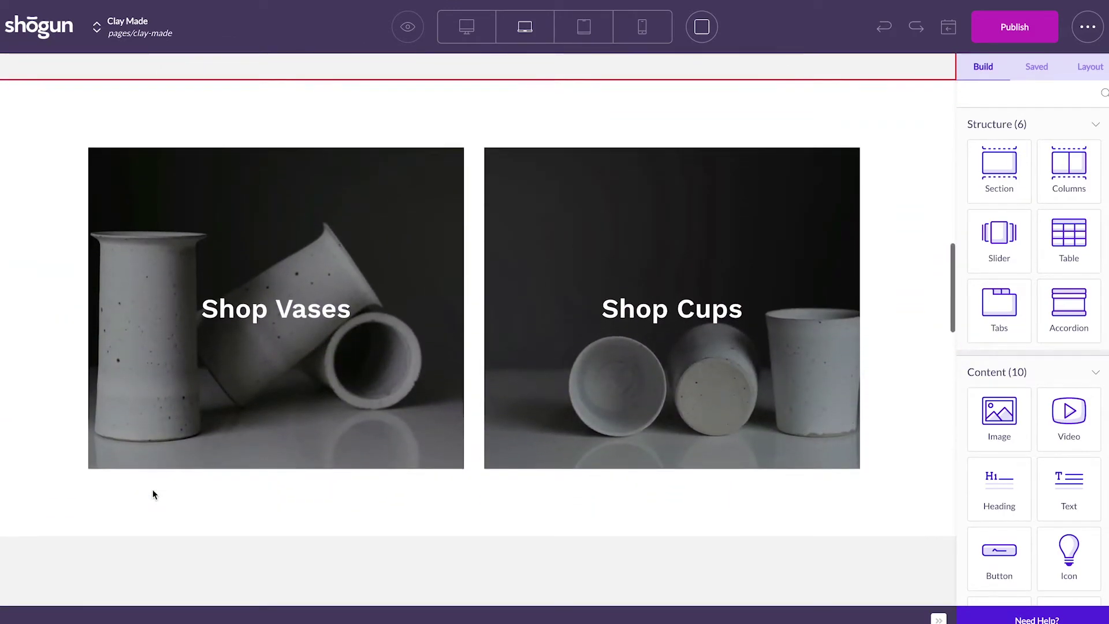
{"action": "scroll", "coordinate": [154, 495], "scroll_direction": "down", "scroll_amount": 12}
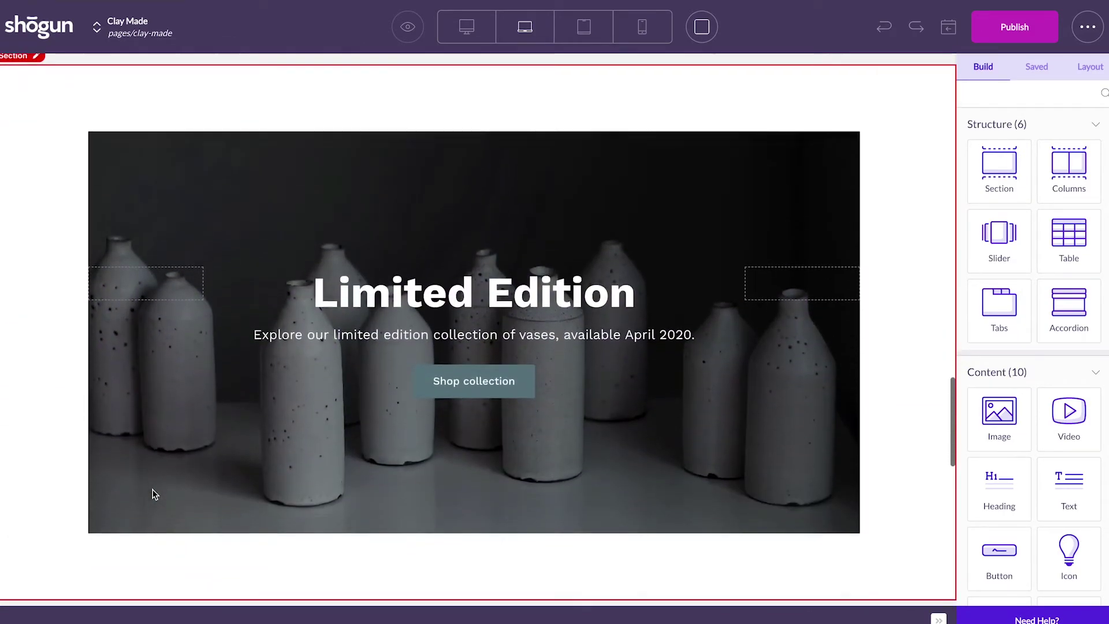
{"action": "scroll", "coordinate": [153, 494], "scroll_direction": "down", "scroll_amount": 3}
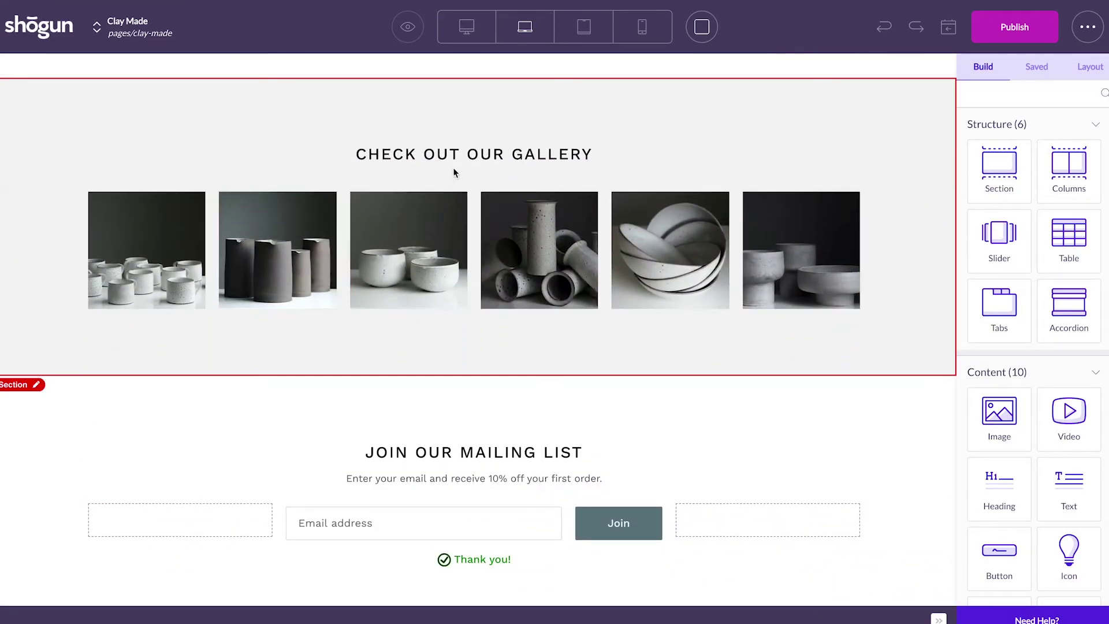
- Replace the gallery heading text with 'Test'
{"action": "double_click", "coordinate": [476, 154]}
{"action": "triple_click", "coordinate": [476, 153]}
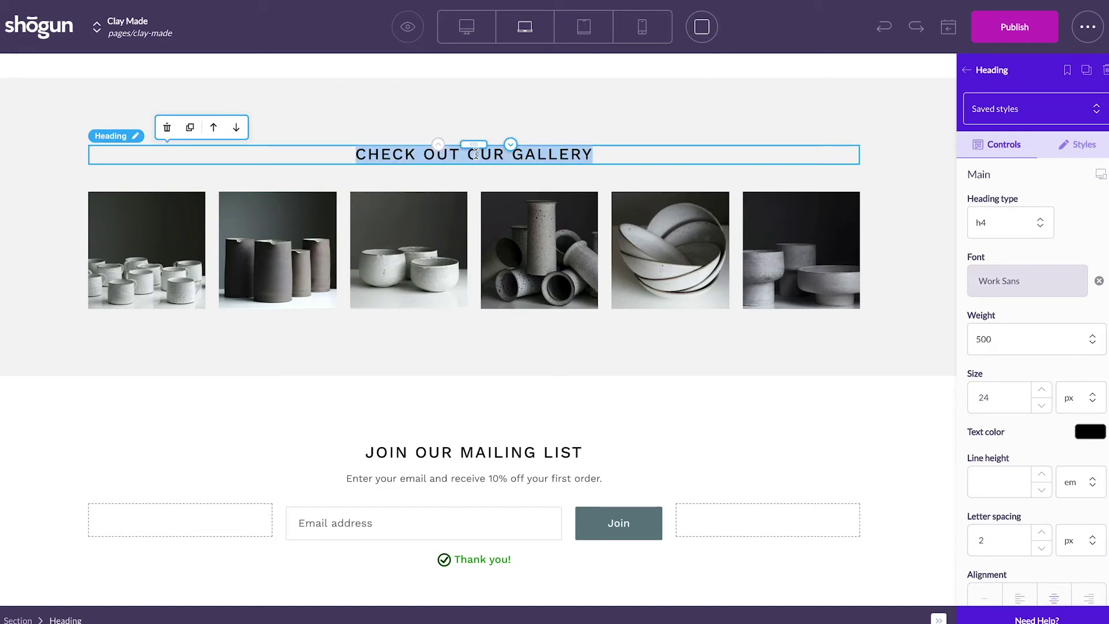
{"action": "type", "text": "Test"}
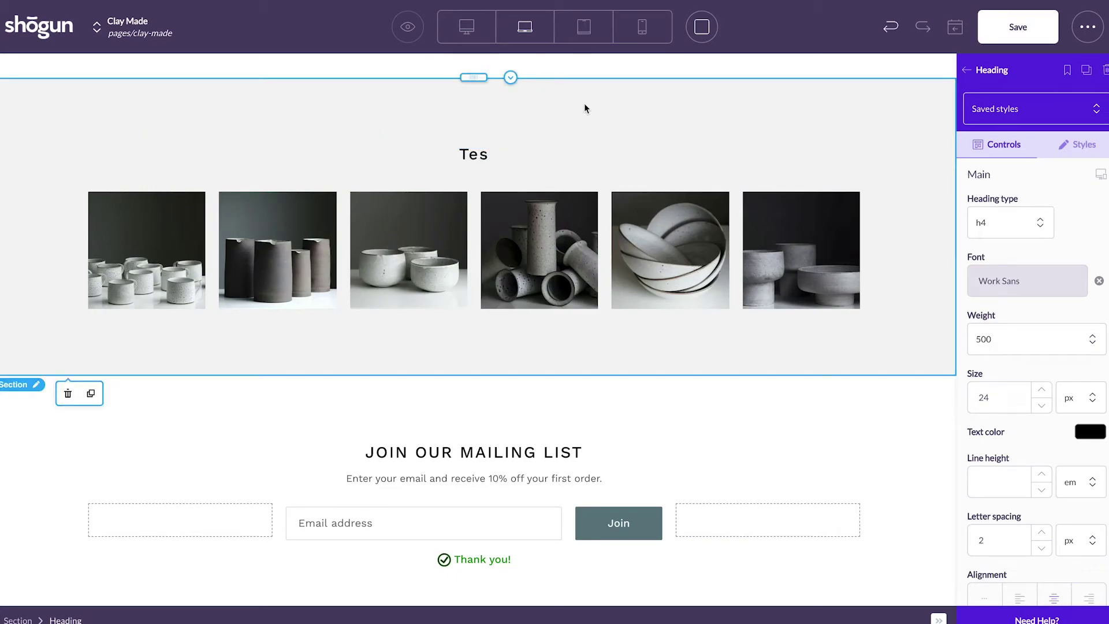
{"action": "left_click", "coordinate": [584, 102]}
- Bring up the Build panel listing Structure and Content elements like Section and Heading
{"action": "scroll", "coordinate": [260, 115], "scroll_direction": "down", "scroll_amount": 15}
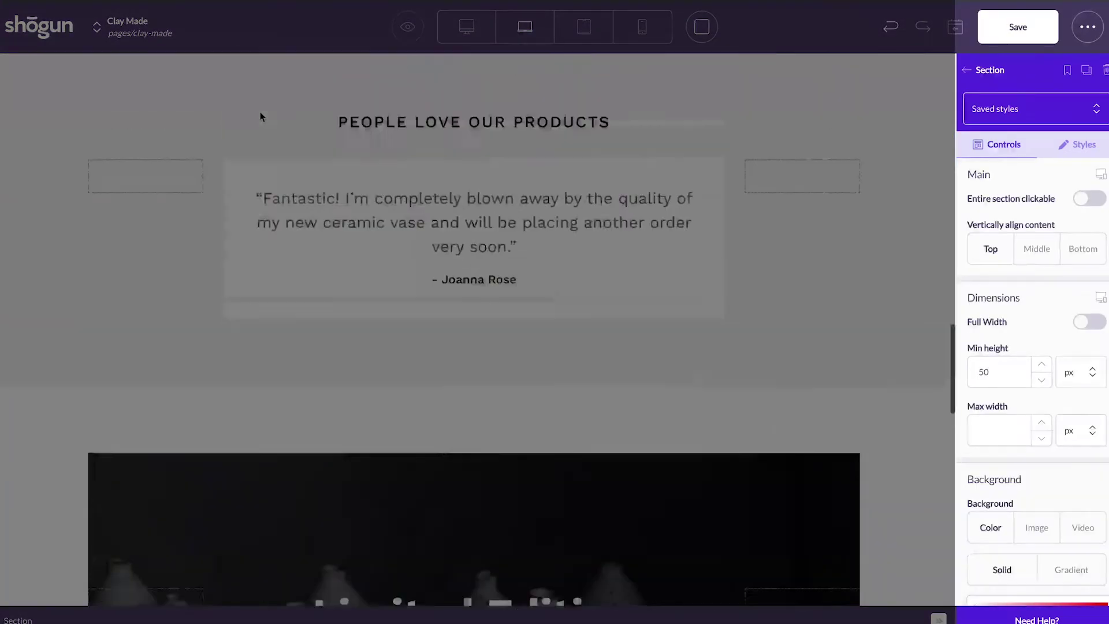
{"action": "left_click", "coordinate": [963, 68]}
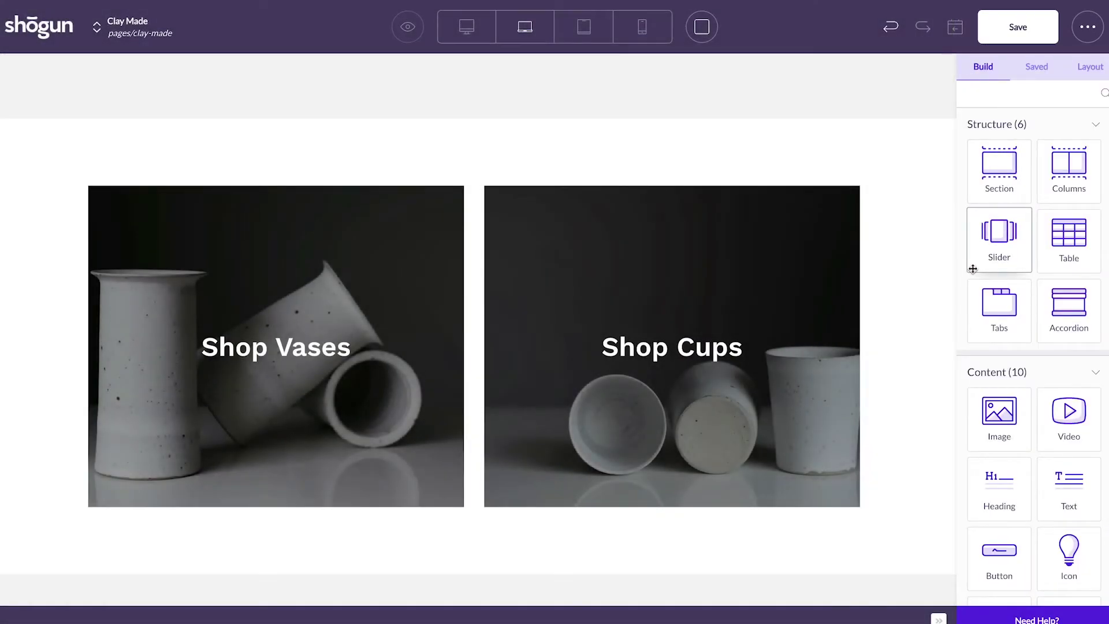
{"action": "scroll", "coordinate": [912, 215], "scroll_direction": "up", "scroll_amount": 15}
{"action": "scroll", "coordinate": [910, 212], "scroll_direction": "down", "scroll_amount": 1}
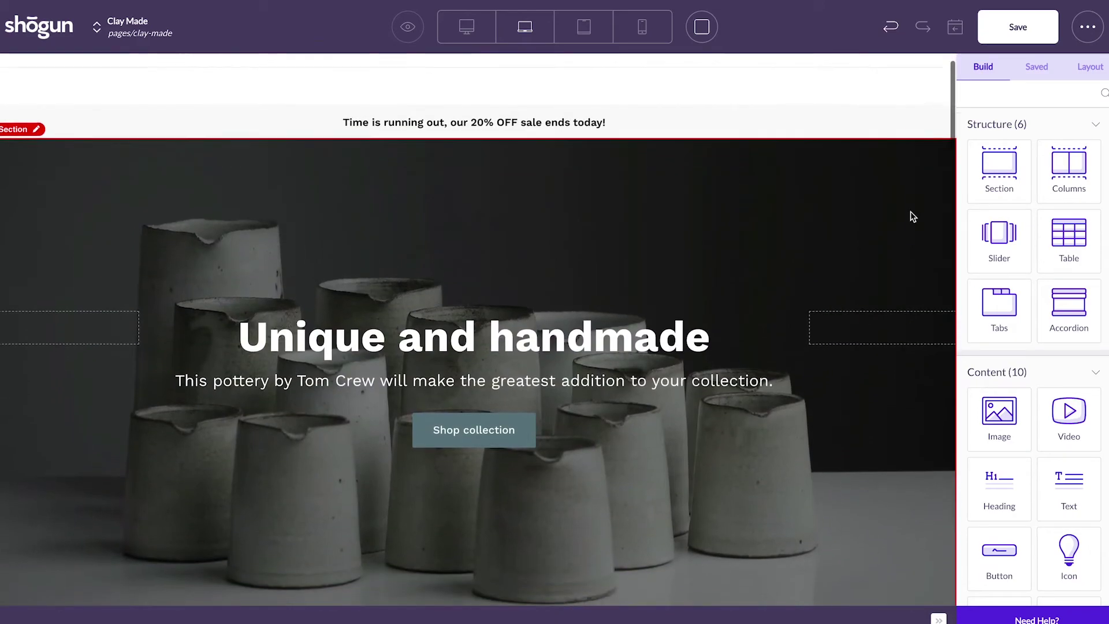
{"action": "scroll", "coordinate": [969, 289], "scroll_direction": "down", "scroll_amount": 3}
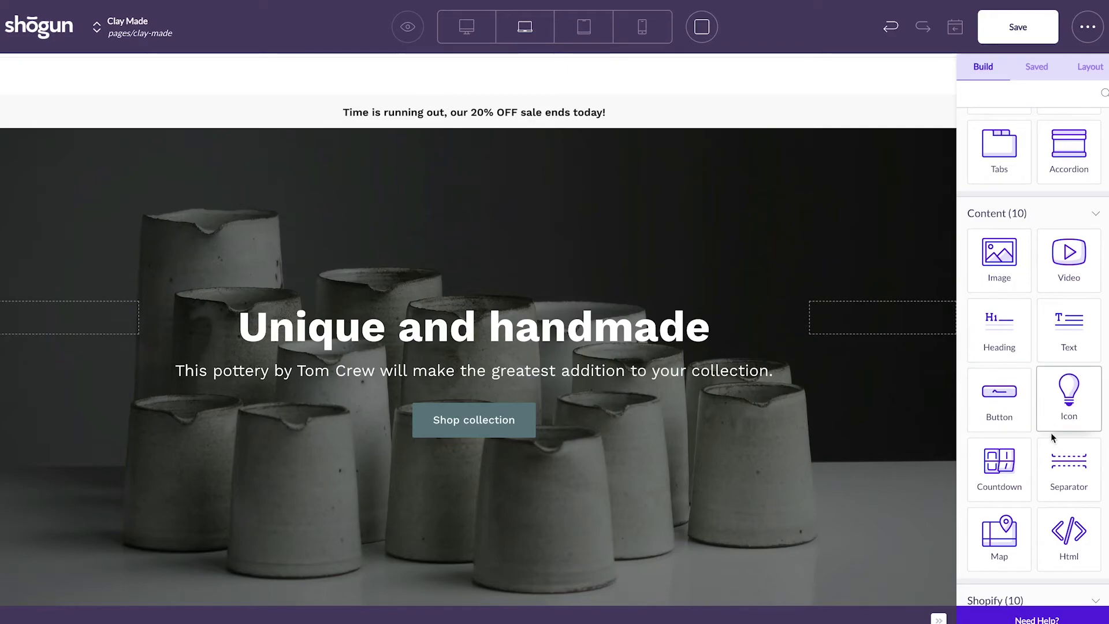
- Drag the Background Image + Heading + Button Variant 1 structural block above the mailing-list section
{"action": "scroll", "coordinate": [966, 496], "scroll_direction": "down", "scroll_amount": 10}
{"action": "scroll", "coordinate": [966, 496], "scroll_direction": "down", "scroll_amount": 8}
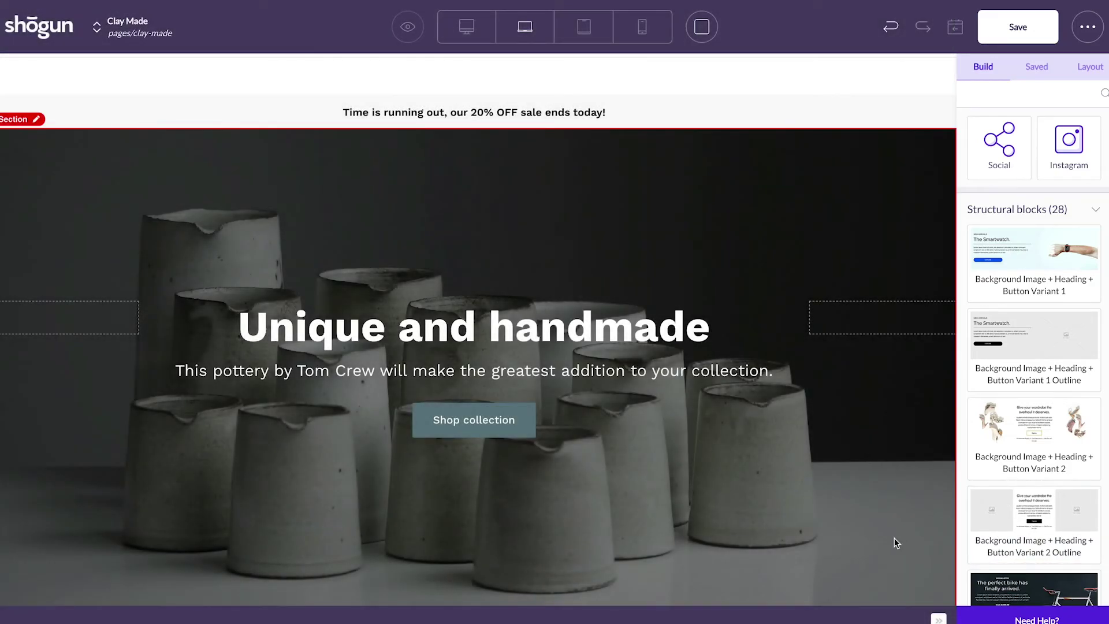
{"action": "scroll", "coordinate": [895, 538], "scroll_direction": "down", "scroll_amount": 15}
{"action": "scroll", "coordinate": [894, 539], "scroll_direction": "down", "scroll_amount": 8}
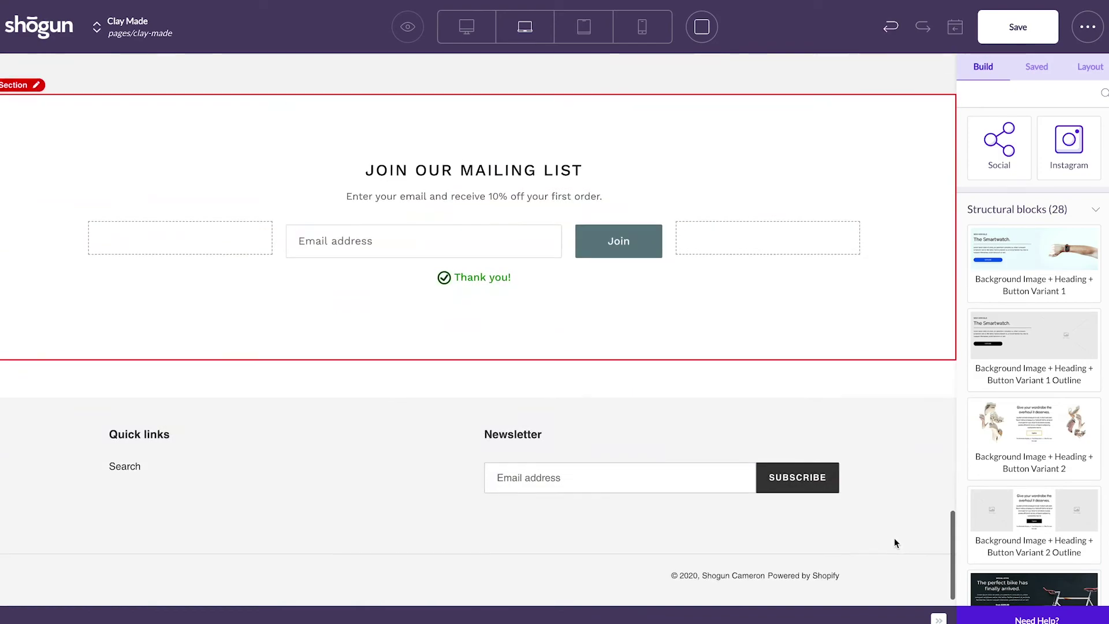
{"action": "scroll", "coordinate": [894, 539], "scroll_direction": "up", "scroll_amount": 2}
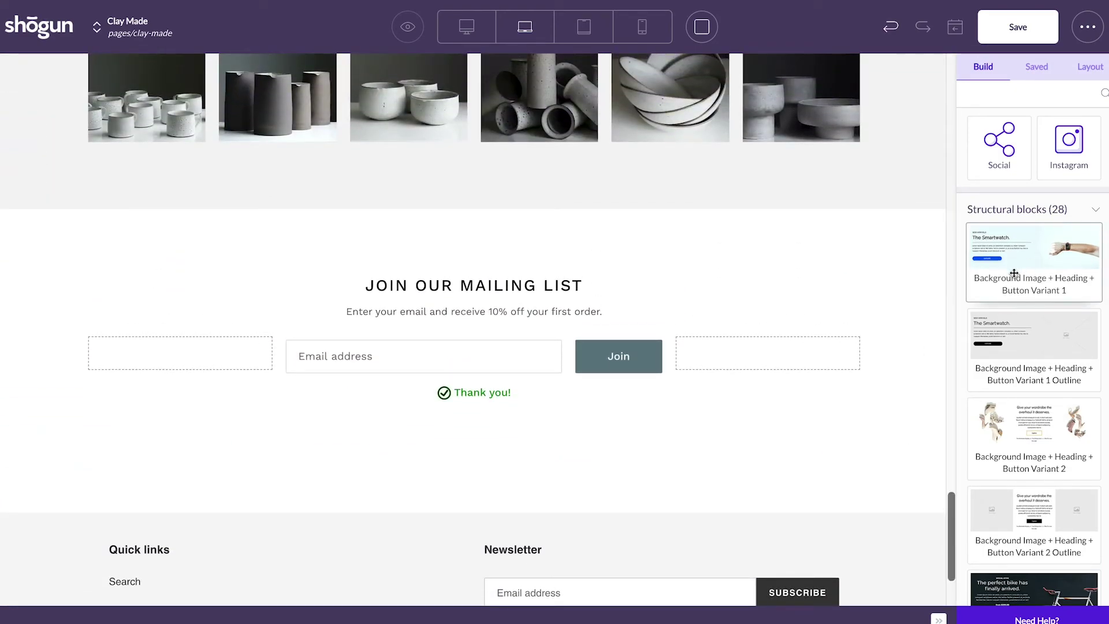
{"action": "left_click_drag", "start_coordinate": [1014, 273], "coordinate": [727, 225]}
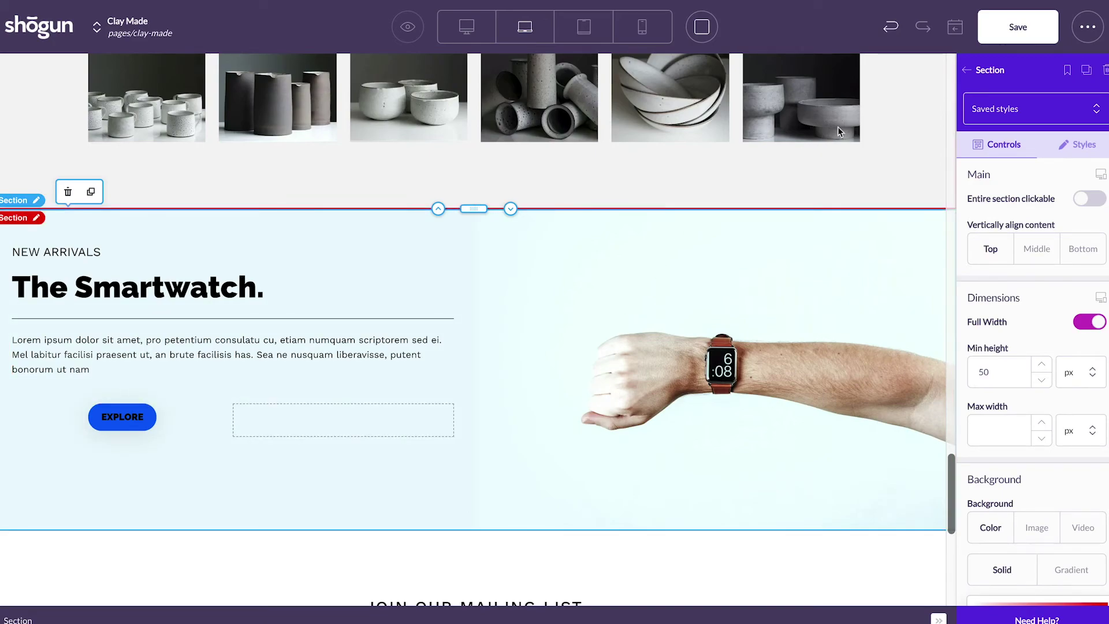
- Save the Clay Made page and go back to the Pages list
{"action": "left_click", "coordinate": [1015, 29]}
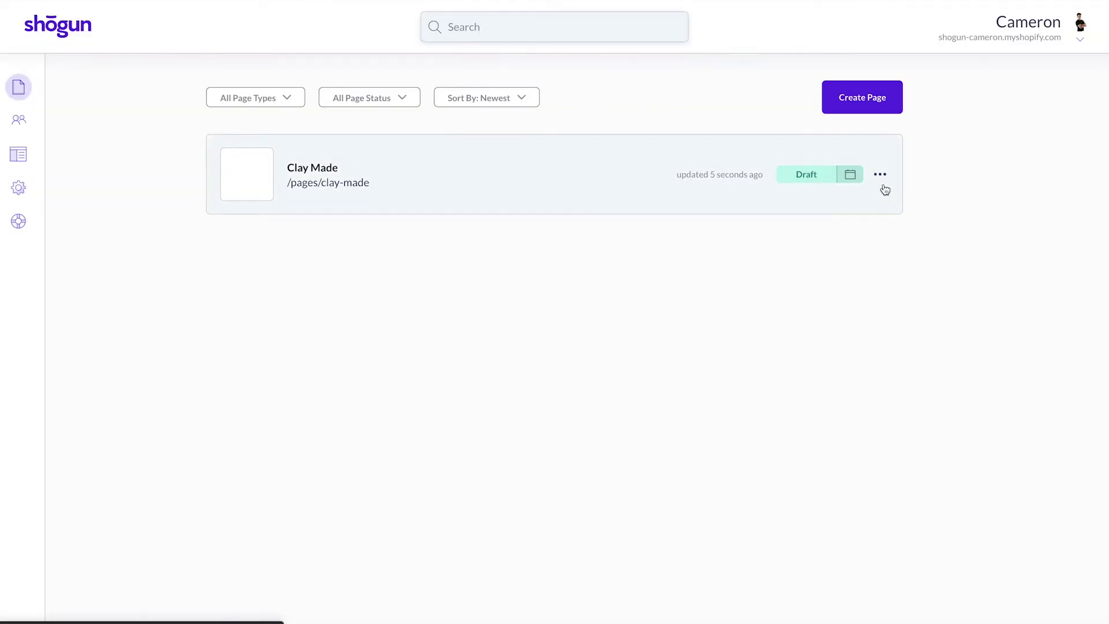
- Preview Clay Made on the storefront and scroll through its hero, highlights and featured products
{"action": "left_click", "coordinate": [881, 178]}
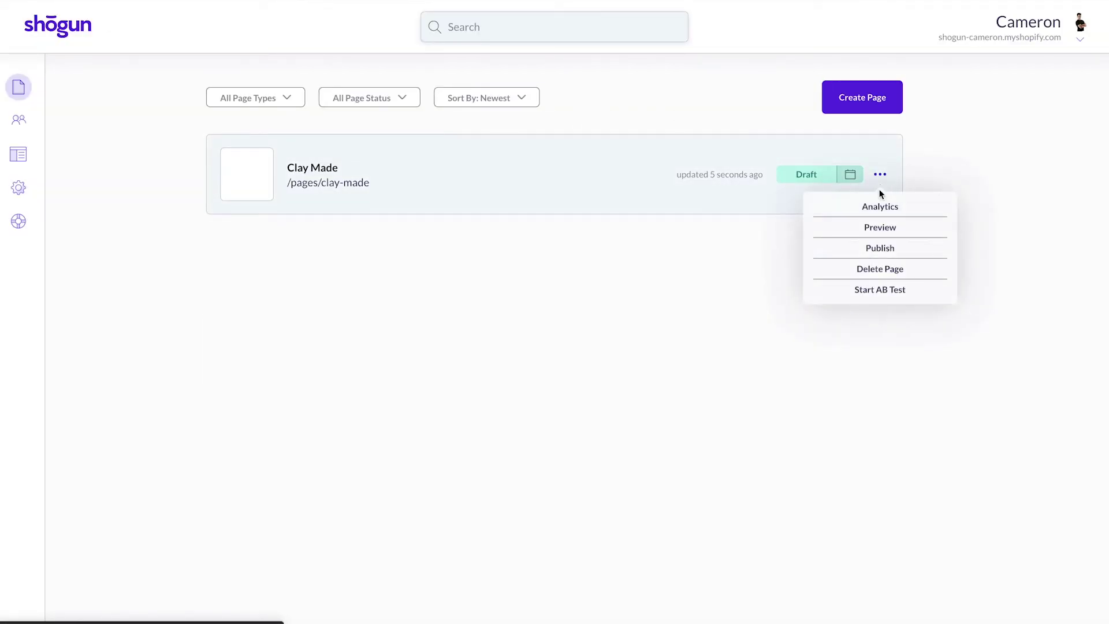
{"action": "left_click", "coordinate": [875, 228]}
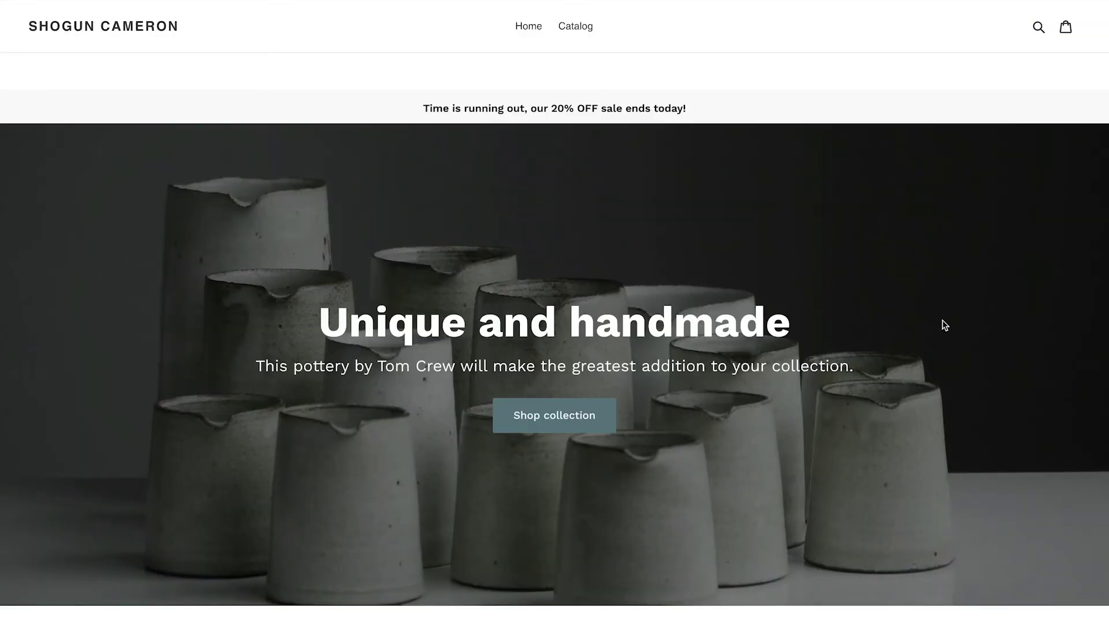
{"action": "scroll", "coordinate": [948, 299], "scroll_direction": "down", "scroll_amount": 3}
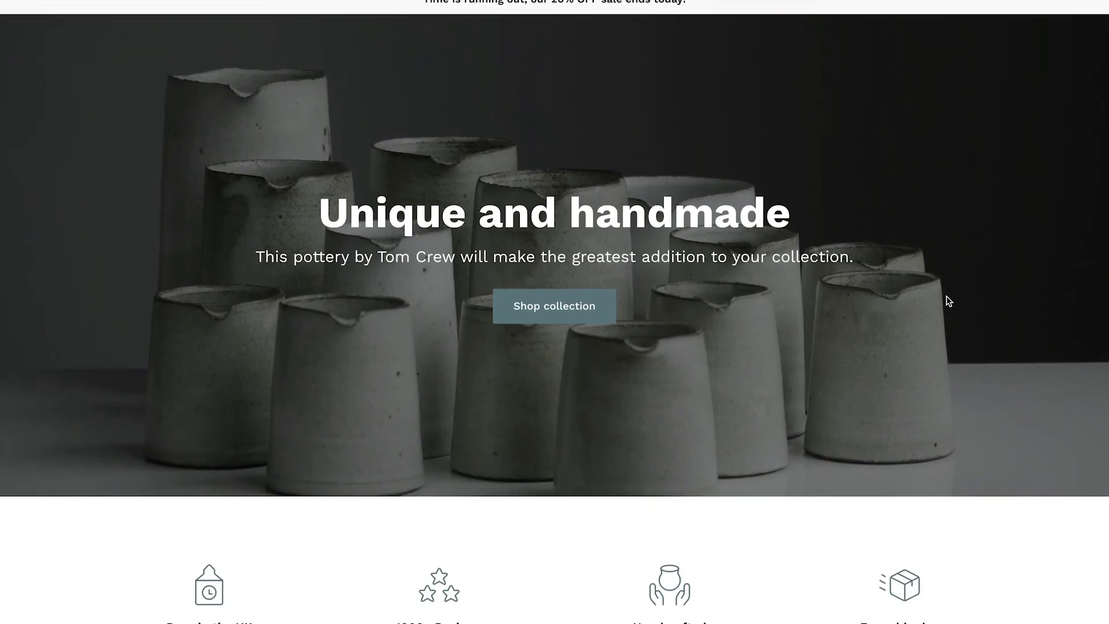
{"action": "scroll", "coordinate": [948, 300], "scroll_direction": "down", "scroll_amount": 6}
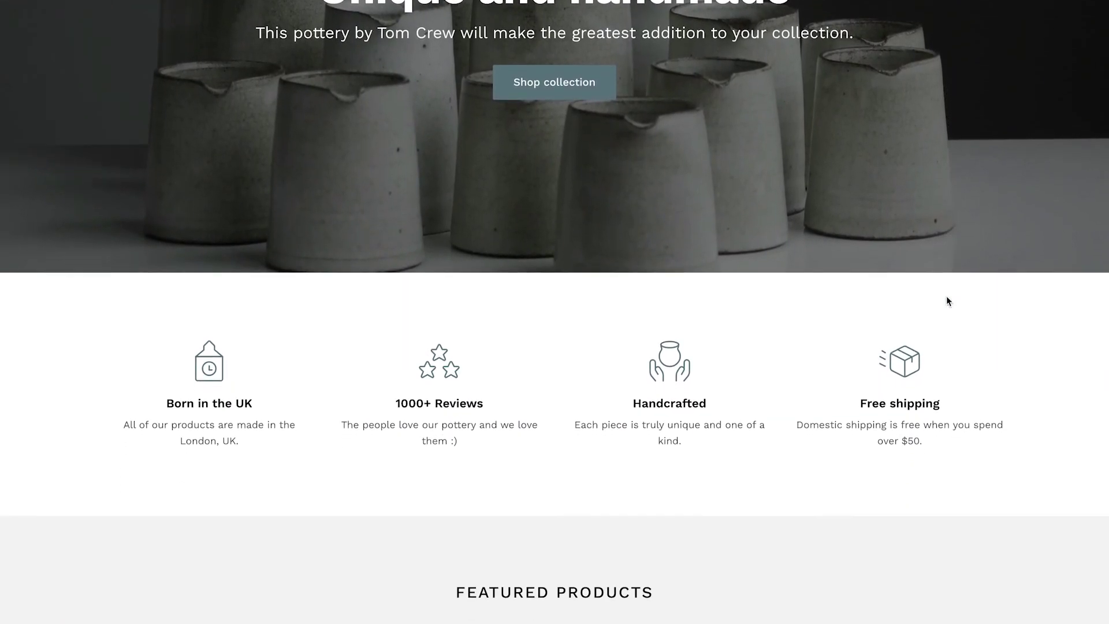
{"action": "scroll", "coordinate": [946, 297], "scroll_direction": "down", "scroll_amount": 10}
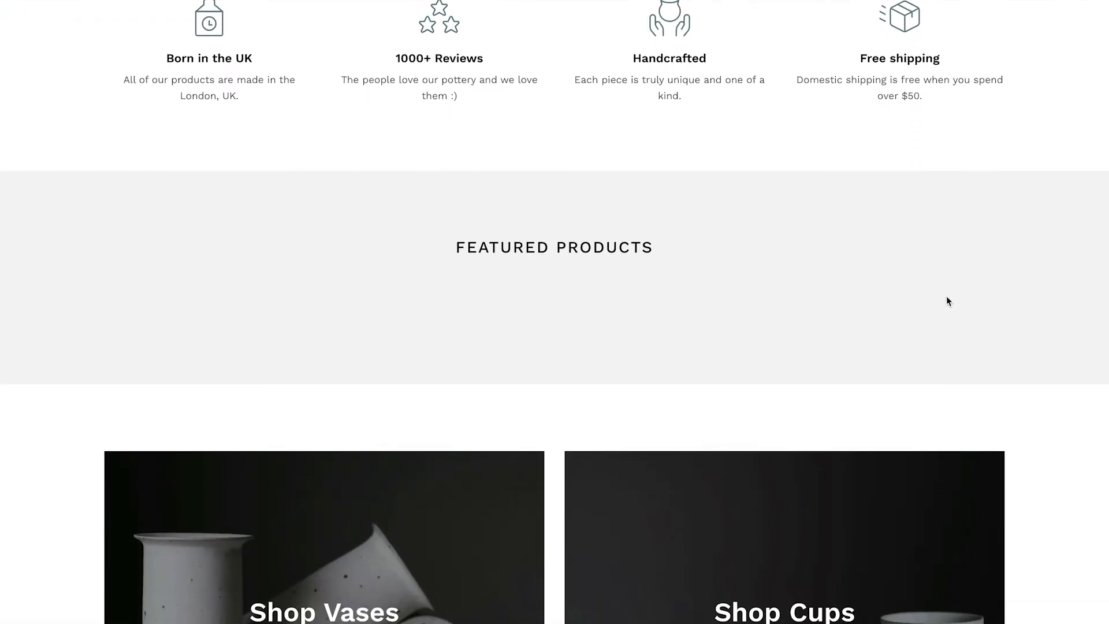